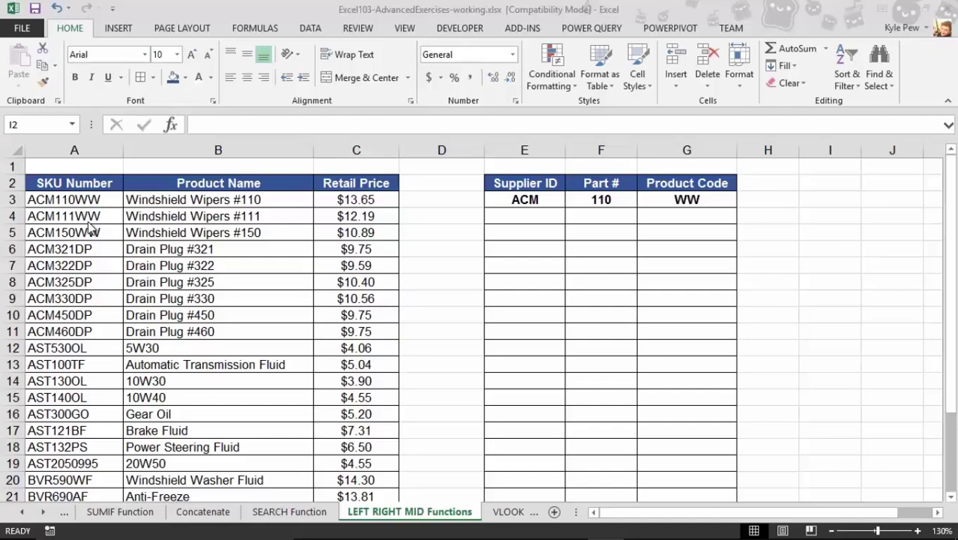
Insert =LEFT(A4,3) into E4 from the Text functions so it returns supplier ID ACM.
{"action": "left_click", "coordinate": [508, 219]}
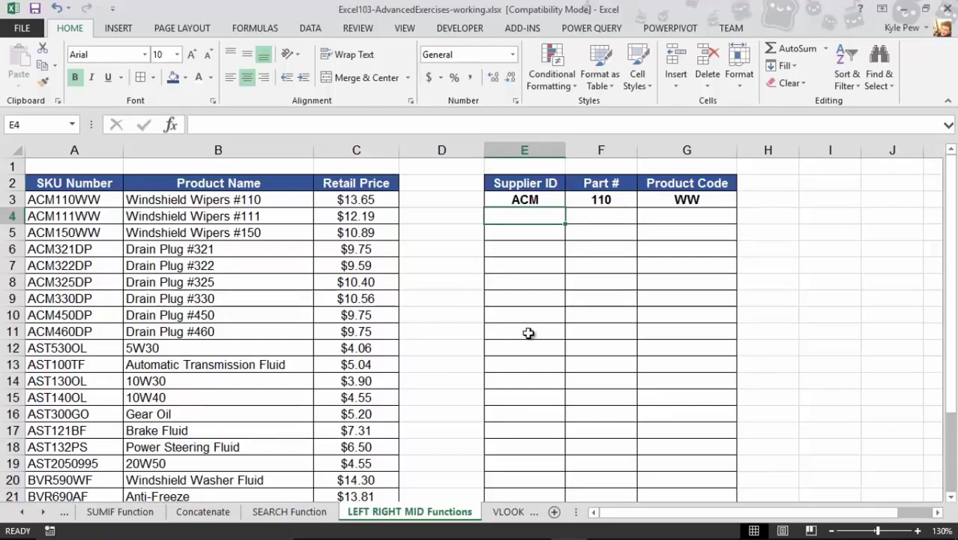
{"action": "left_click", "coordinate": [265, 33]}
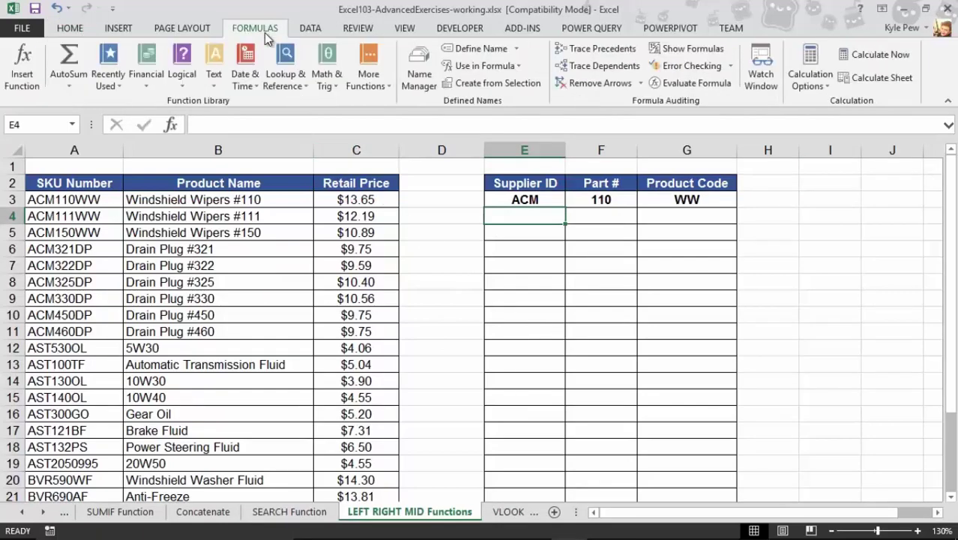
{"action": "left_click", "coordinate": [212, 79]}
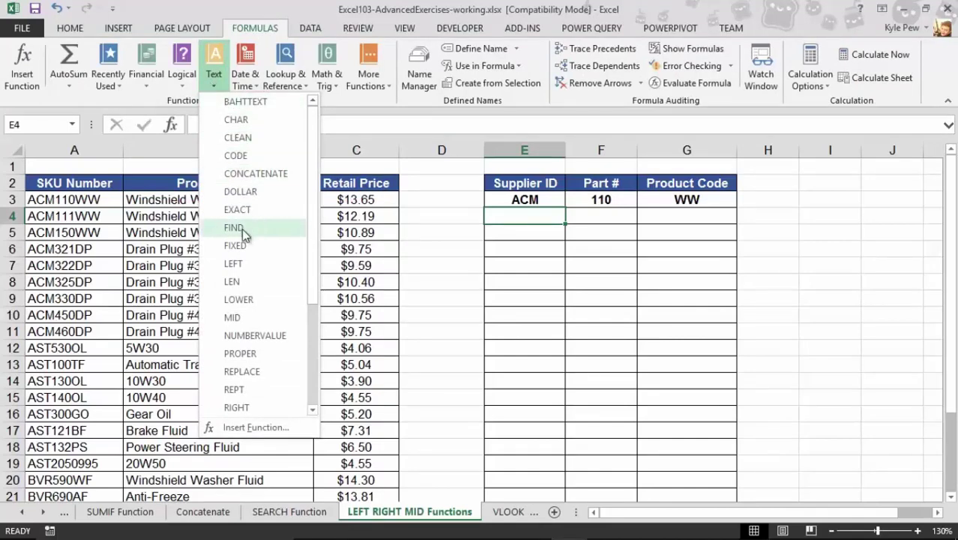
{"action": "left_click", "coordinate": [247, 264]}
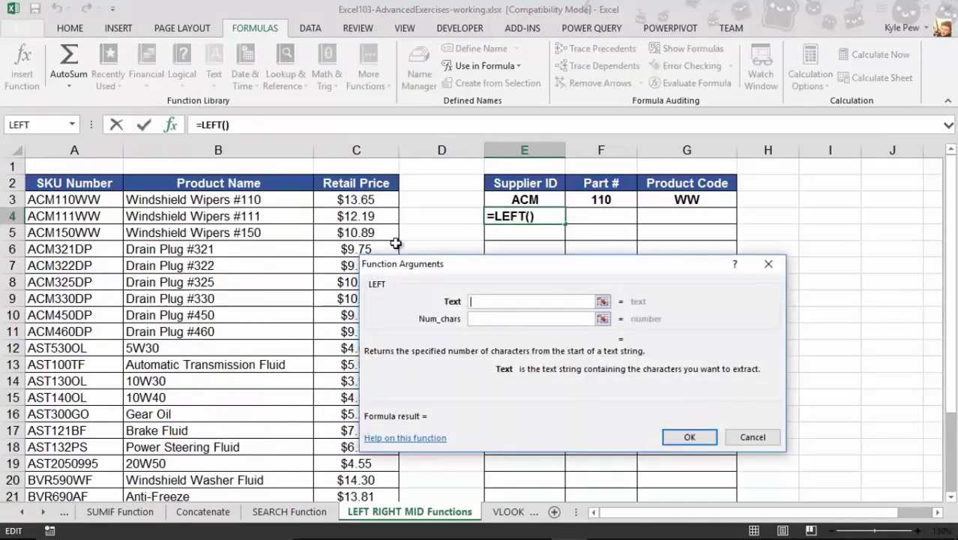
{"action": "left_click_drag", "start_coordinate": [456, 261], "coordinate": [190, 165]}
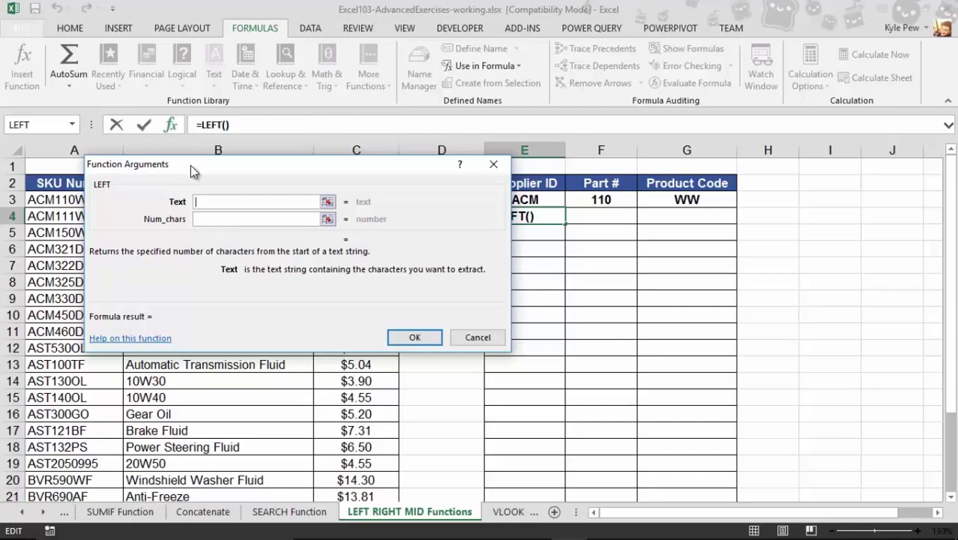
{"action": "left_click_drag", "start_coordinate": [191, 166], "coordinate": [257, 218]}
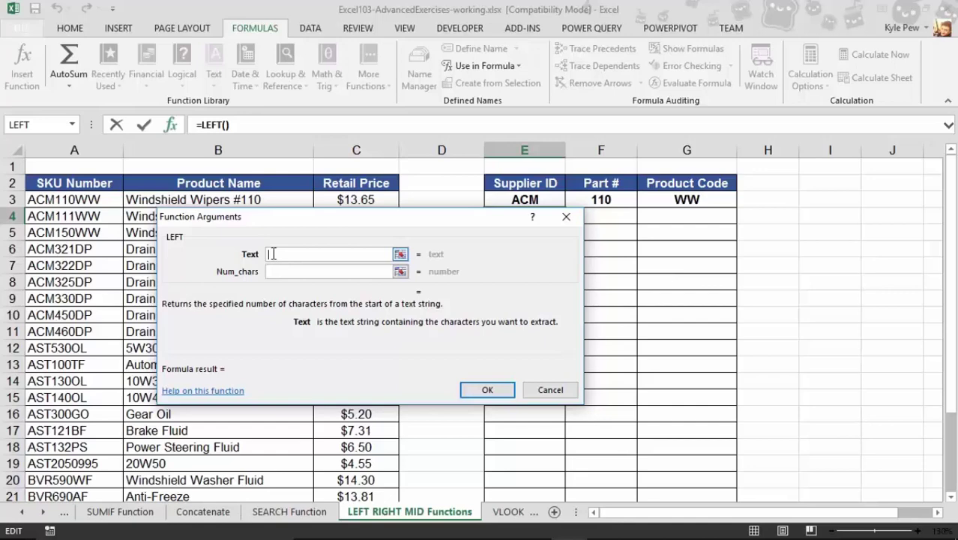
{"action": "left_click_drag", "start_coordinate": [346, 217], "coordinate": [355, 255]}
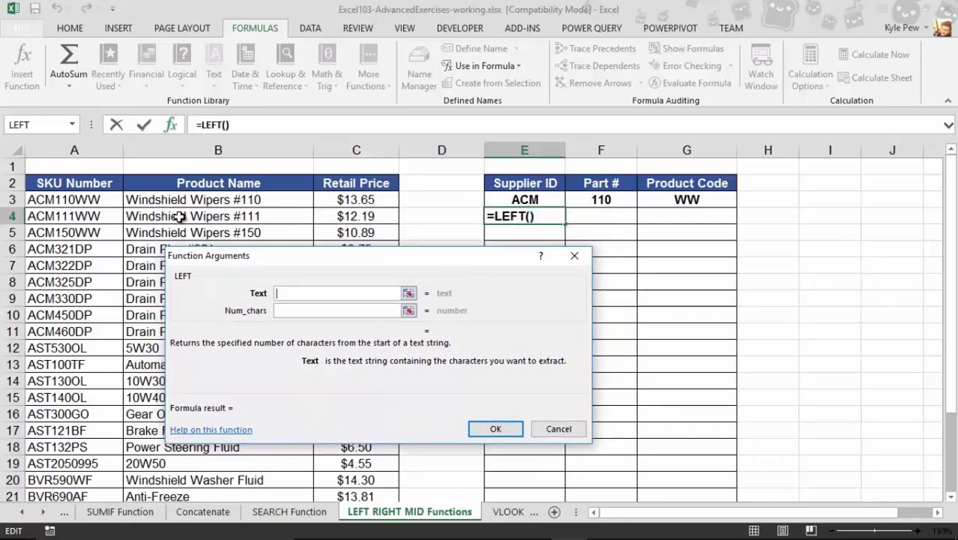
{"action": "left_click", "coordinate": [68, 217]}
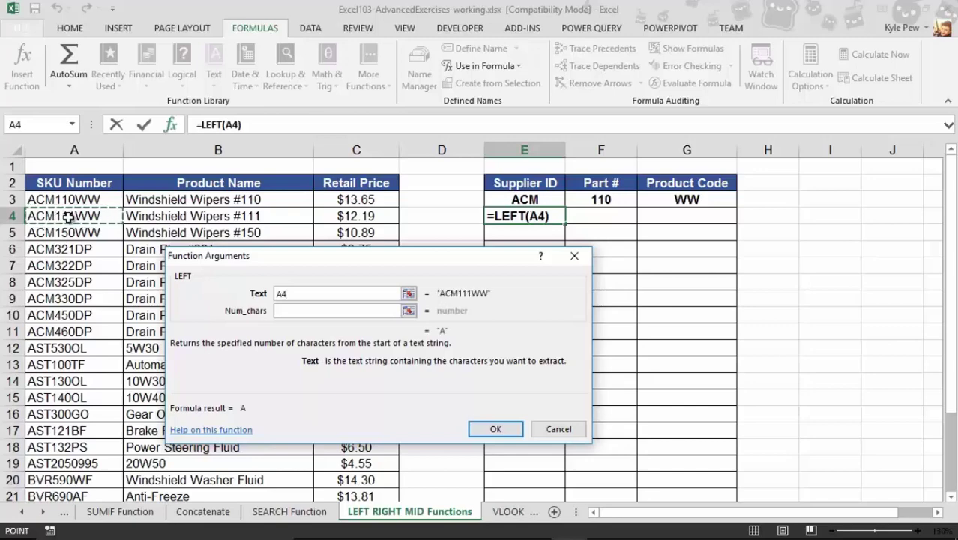
{"action": "left_click", "coordinate": [292, 311]}
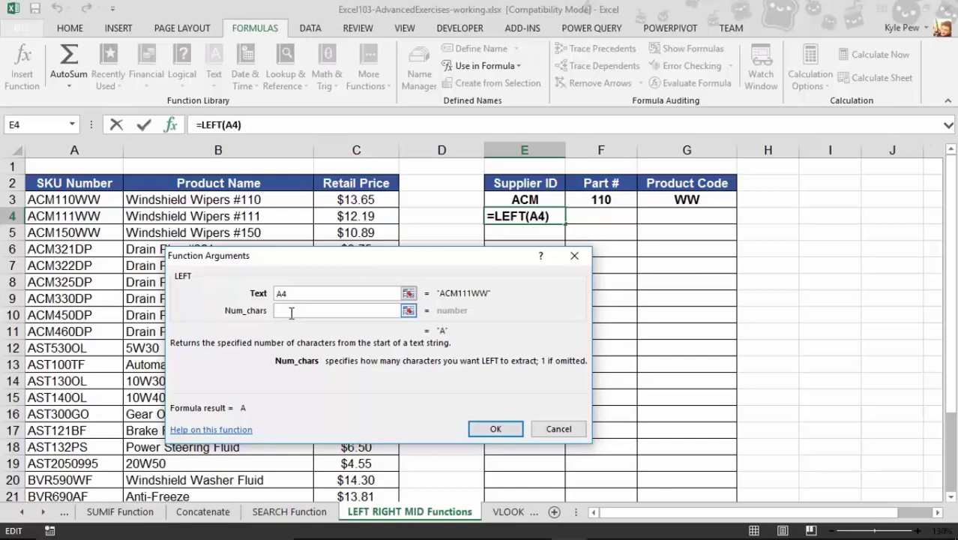
{"action": "type", "text": "3"}
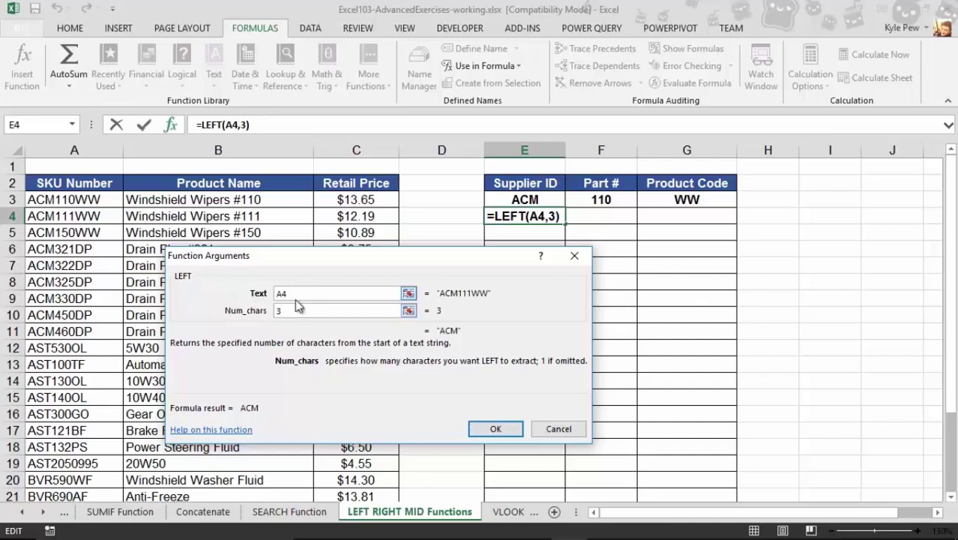
{"action": "left_click", "coordinate": [496, 428]}
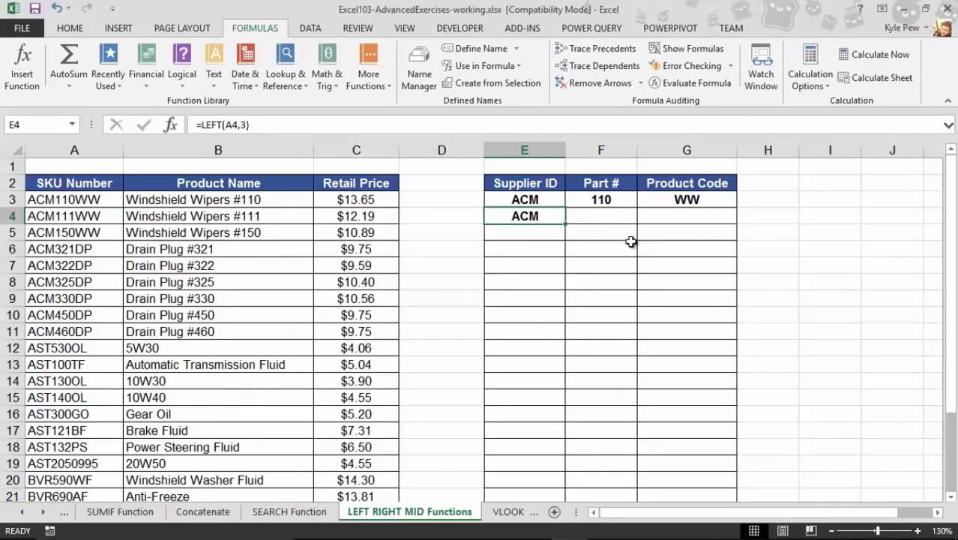
Insert =RIGHT(A4,2) into G4 to return the product code WW.
{"action": "left_click", "coordinate": [654, 219]}
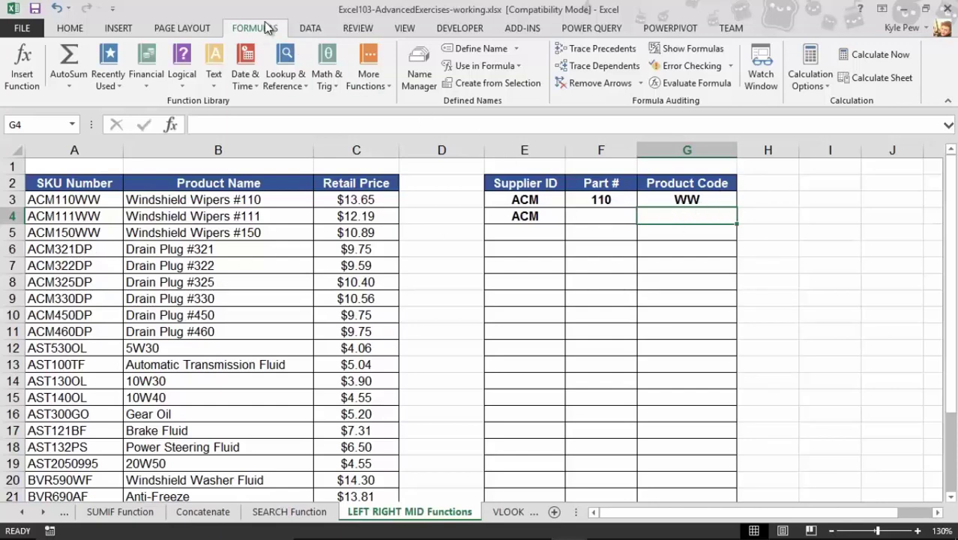
{"action": "left_click", "coordinate": [216, 82]}
{"action": "scroll", "coordinate": [246, 251], "scroll_direction": "down", "scroll_amount": 3}
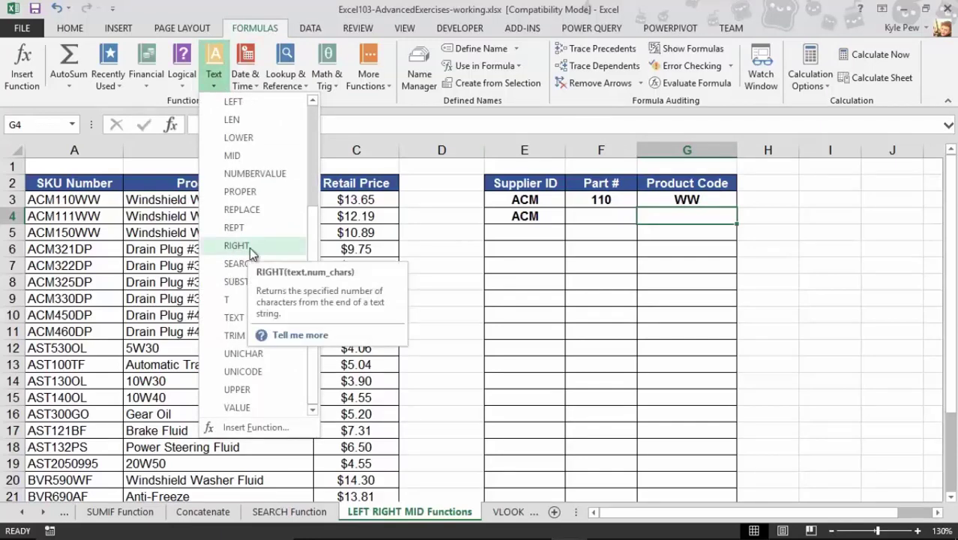
{"action": "left_click", "coordinate": [246, 248]}
{"action": "left_click_drag", "start_coordinate": [251, 250], "coordinate": [226, 203]}
{"action": "left_click", "coordinate": [75, 216]}
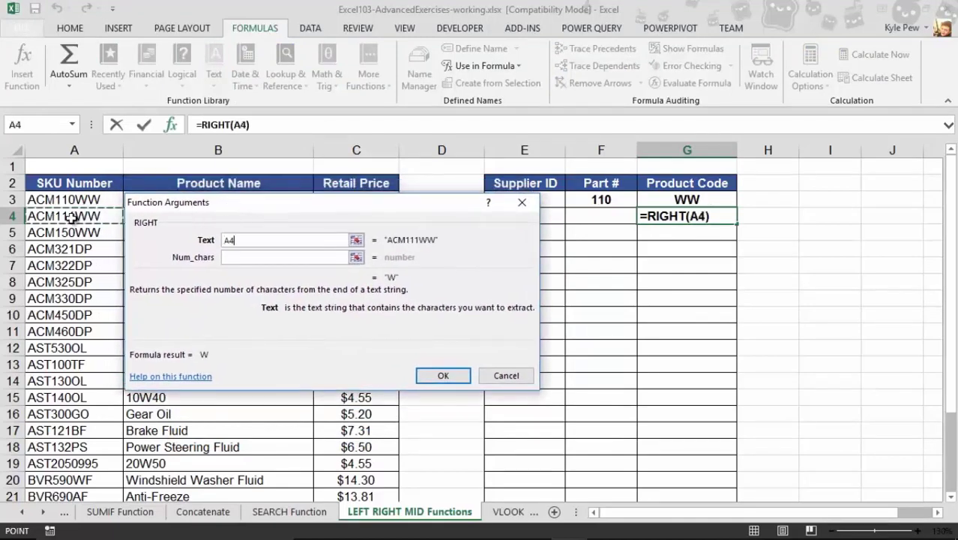
{"action": "left_click", "coordinate": [228, 258]}
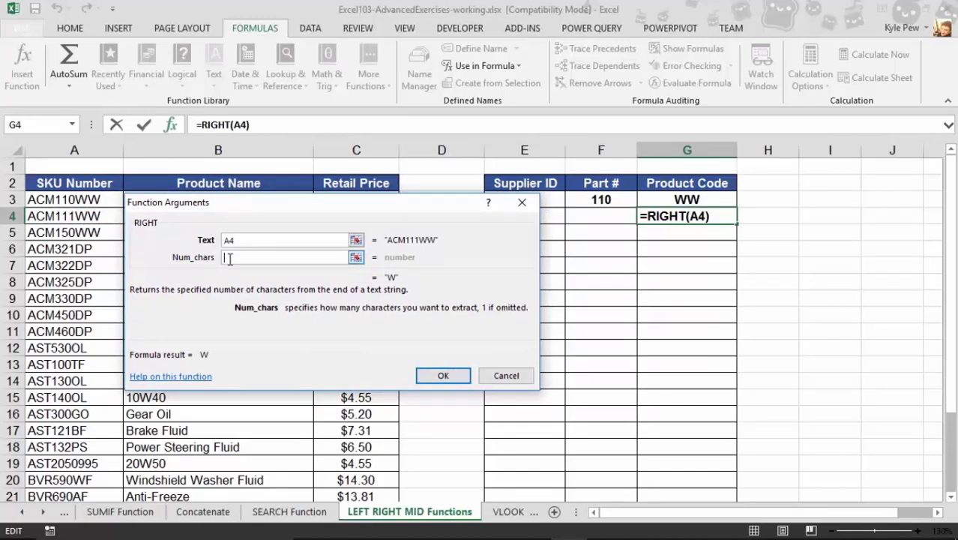
{"action": "type", "text": "2"}
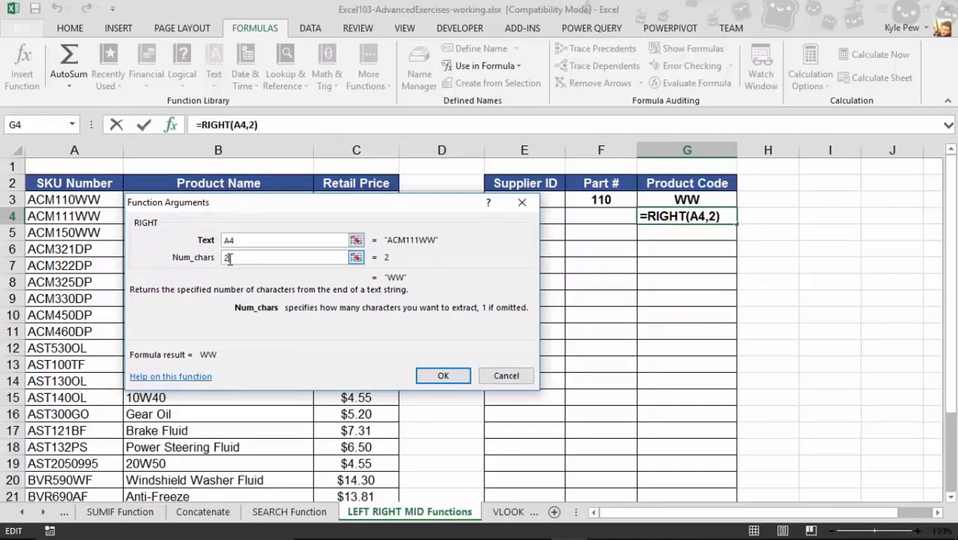
{"action": "left_click", "coordinate": [428, 376]}
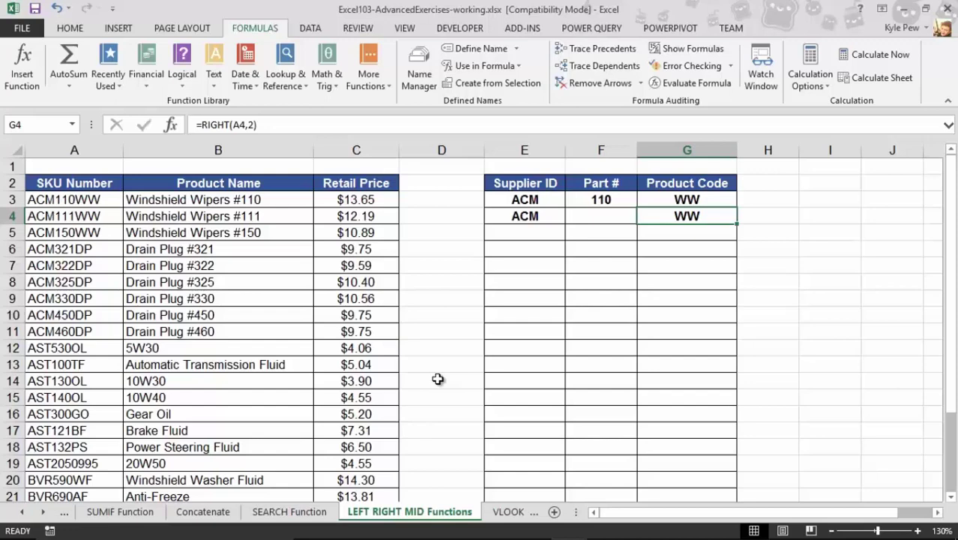
Start a MID function in F4 with A4 as its text argument.
{"action": "left_click", "coordinate": [609, 213]}
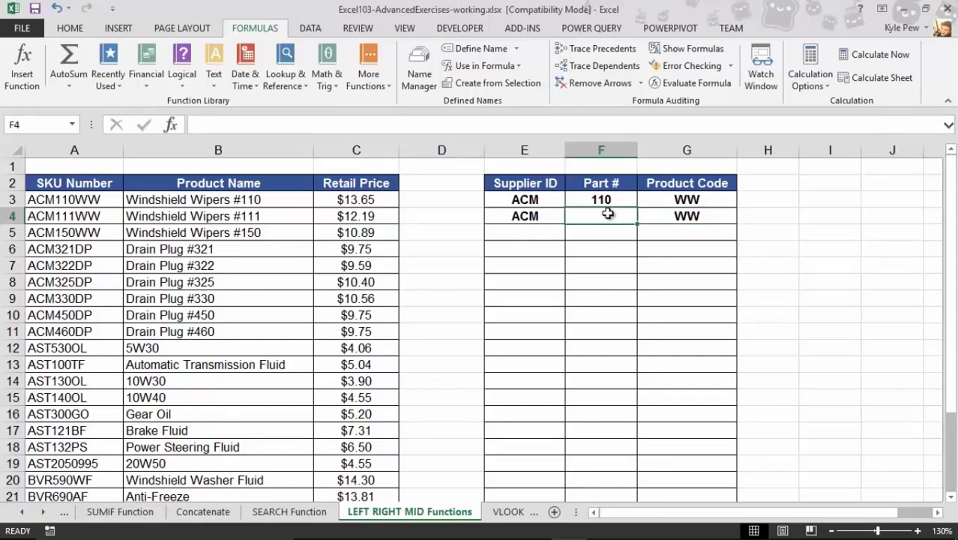
{"action": "left_click", "coordinate": [215, 79]}
{"action": "scroll", "coordinate": [242, 189], "scroll_direction": "down", "scroll_amount": 2}
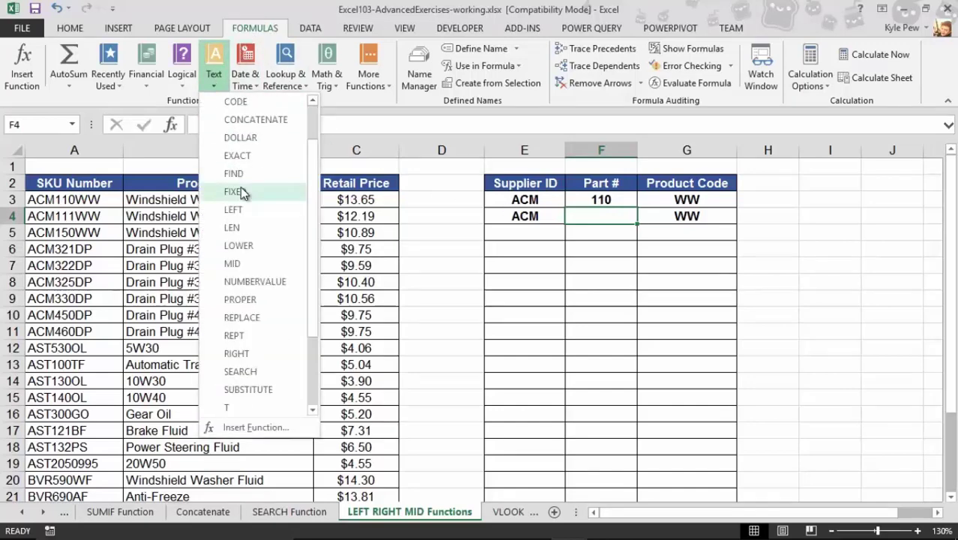
{"action": "left_click", "coordinate": [234, 210]}
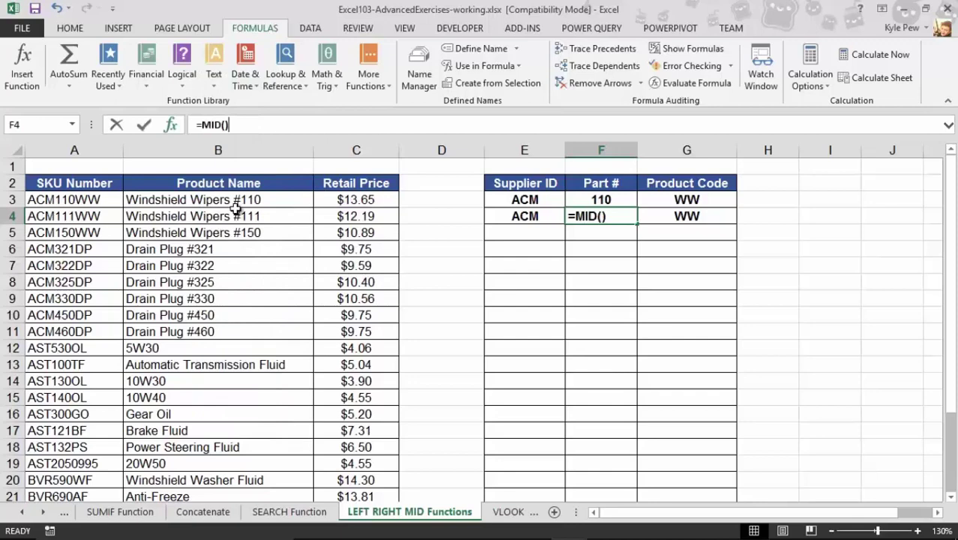
{"action": "left_click_drag", "start_coordinate": [269, 215], "coordinate": [294, 231]}
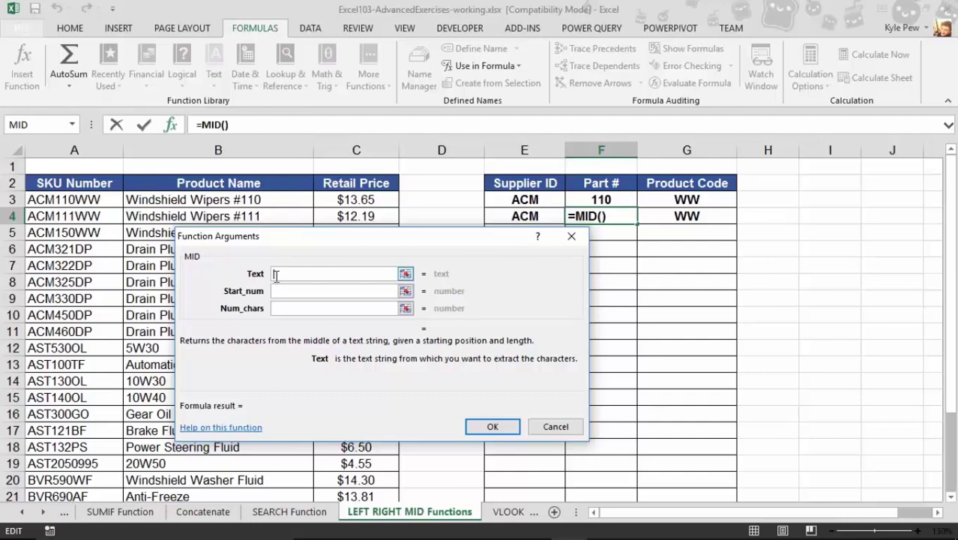
{"action": "left_click", "coordinate": [52, 218]}
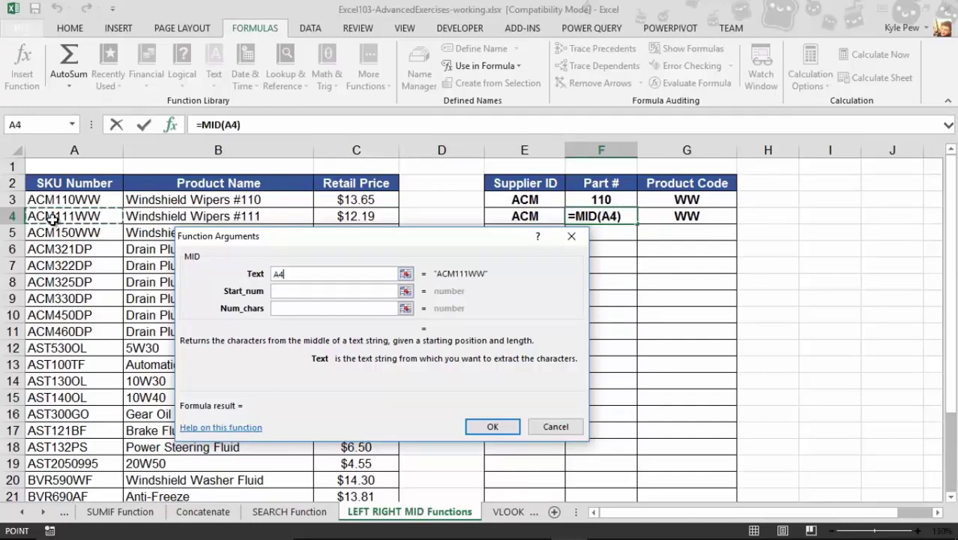
{"action": "left_click", "coordinate": [289, 291]}
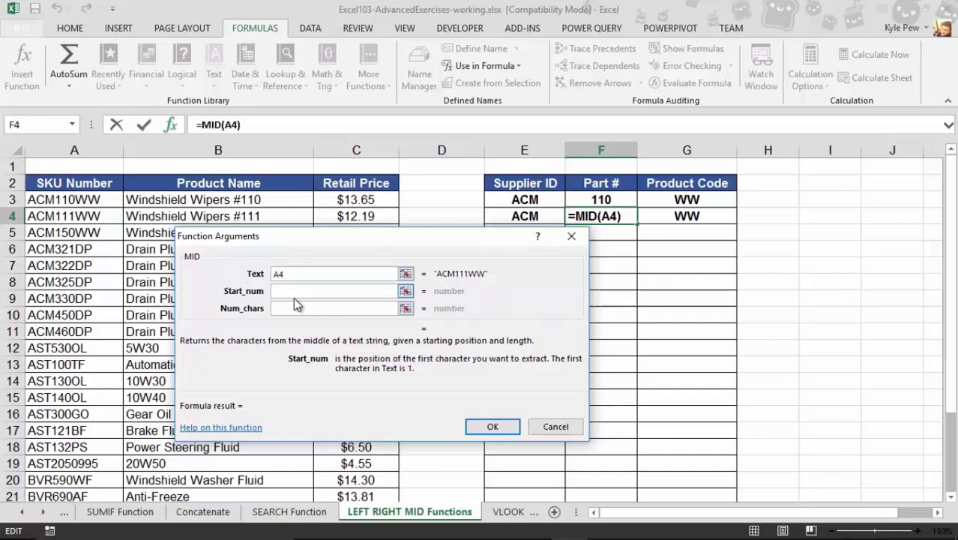
Finish the MID formula with start 4 and length 3, giving part number 111.
{"action": "type", "text": "4"}
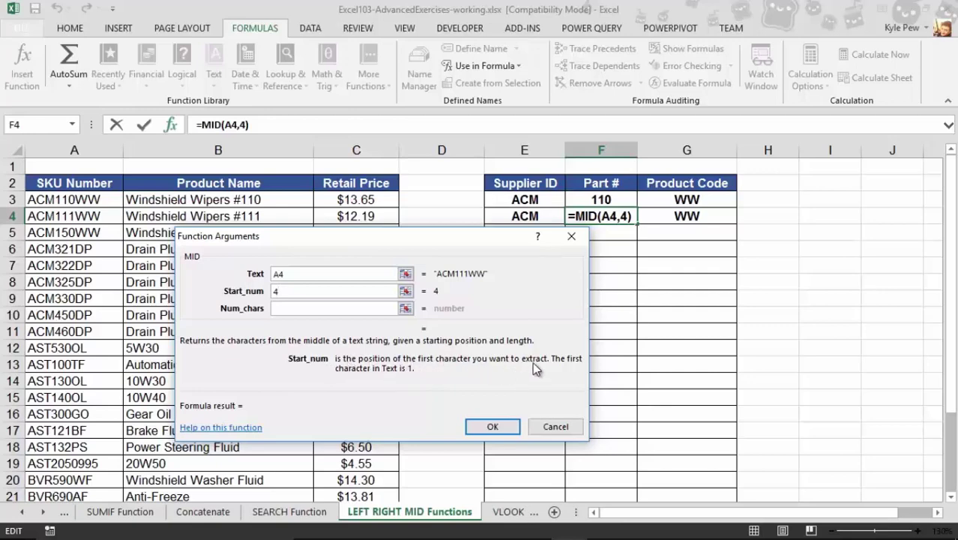
{"action": "left_click", "coordinate": [287, 309]}
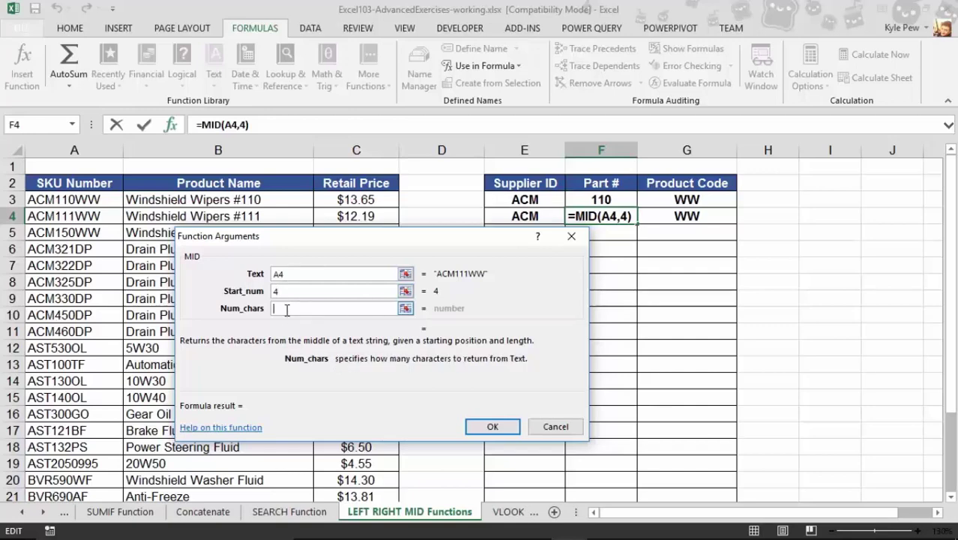
{"action": "type", "text": "3"}
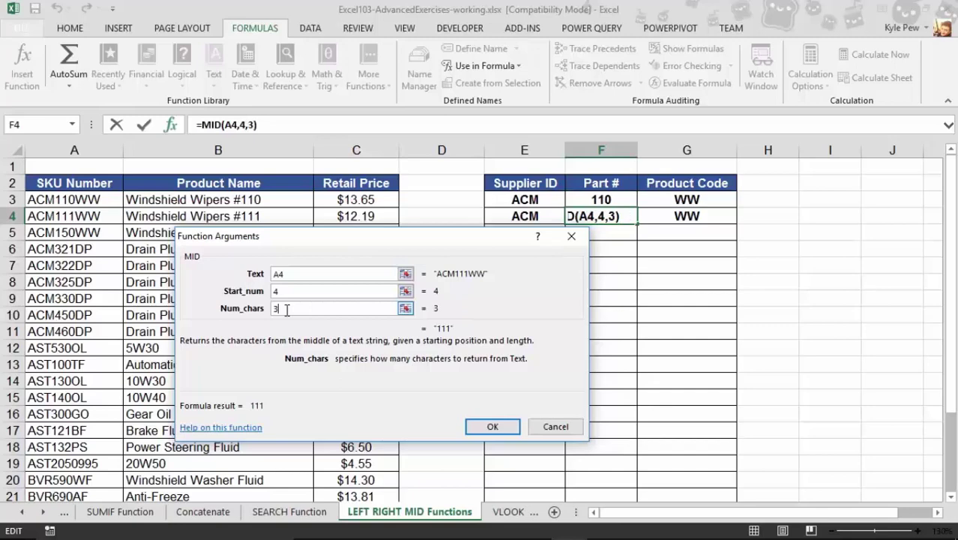
{"action": "left_click", "coordinate": [492, 426]}
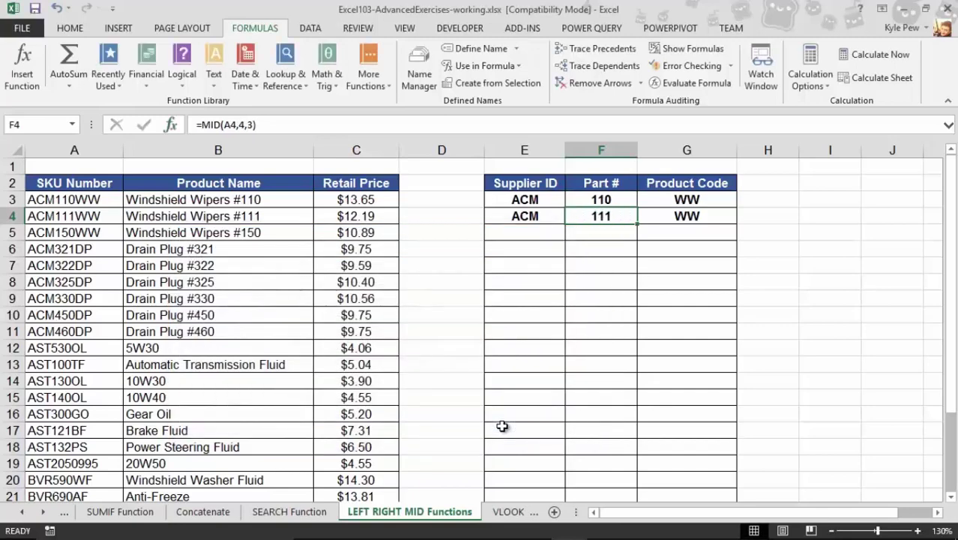